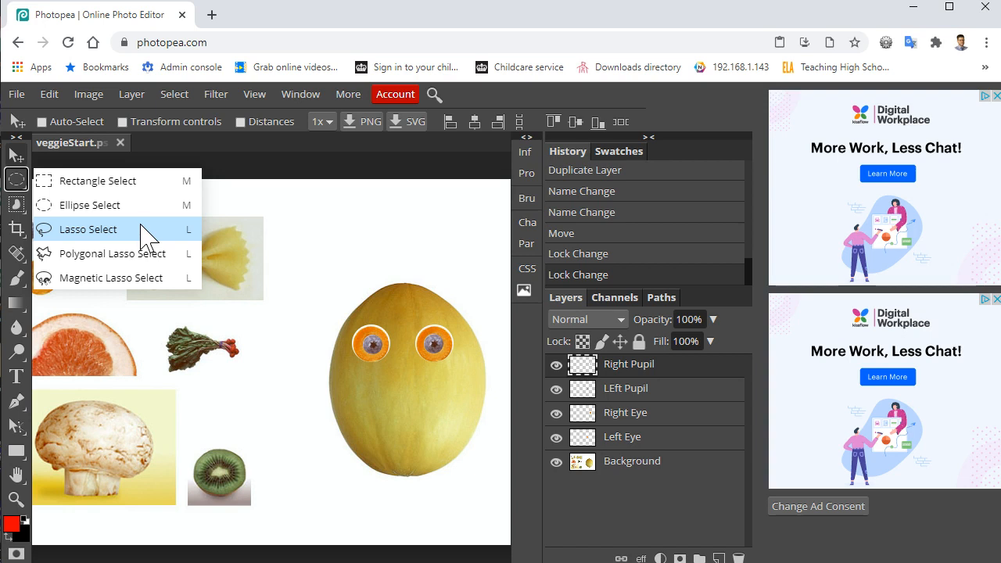
Step: Draw a freehand Lasso selection around part of the mushroom cap
left_click(147, 229)
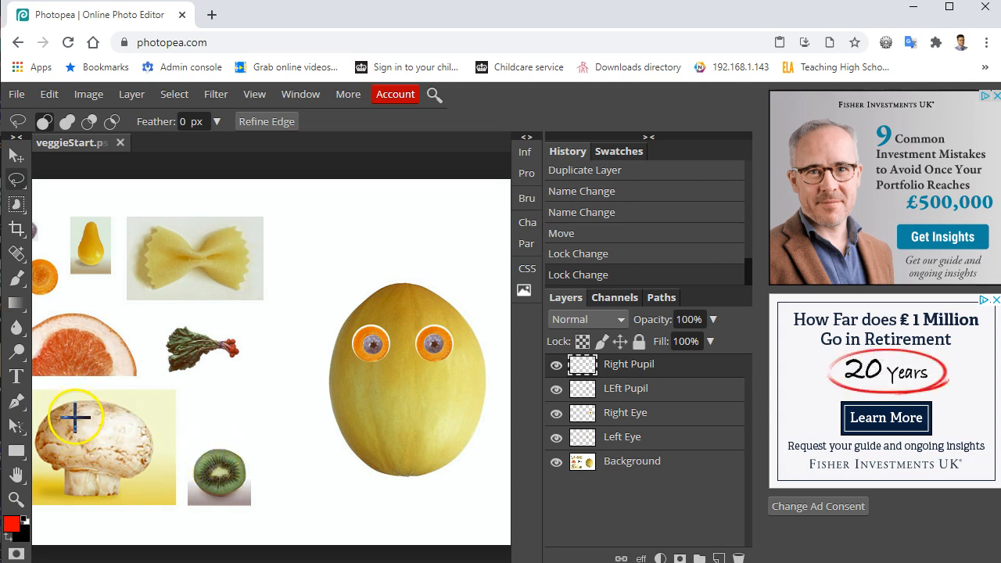
mouse_move(51, 415)
left_mouse_down()
mouse_move(53, 460)
mouse_move(76, 476)
mouse_move(100, 479)
mouse_move(131, 464)
mouse_move(134, 433)
mouse_move(106, 413)
mouse_move(92, 410)
mouse_move(57, 438)
left_mouse_up()
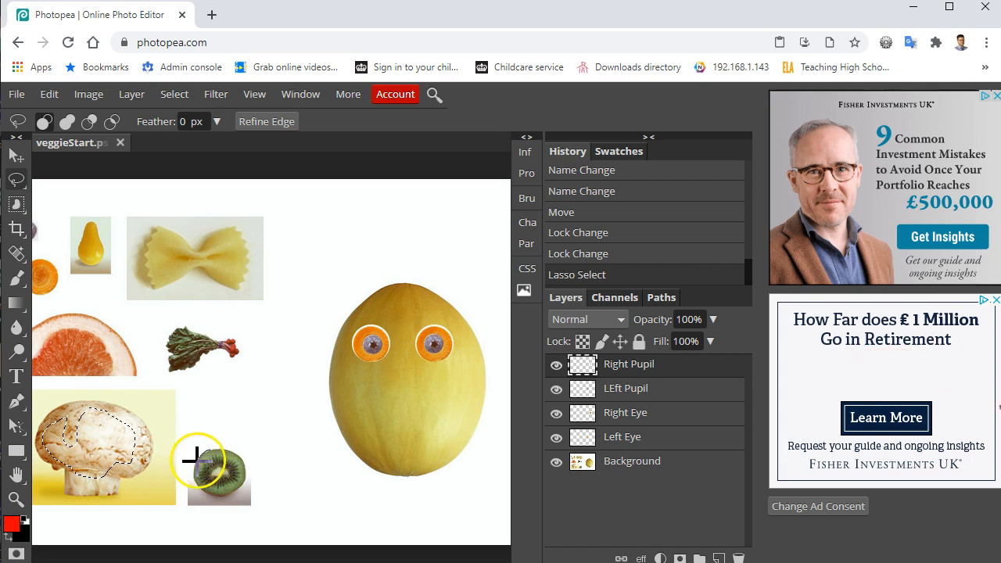
Step: Select the kiwi slice with the freehand Lasso, adding and subtracting areas until the selection follows its outline
mouse_move(239, 465)
left_mouse_down()
mouse_move(208, 469)
mouse_move(242, 477)
left_mouse_up()
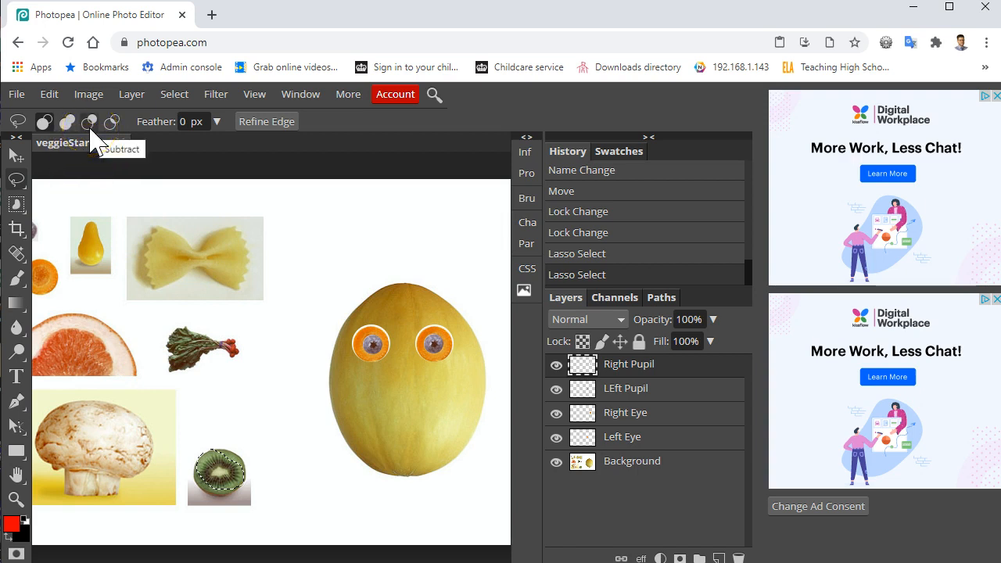
left_click(66, 122)
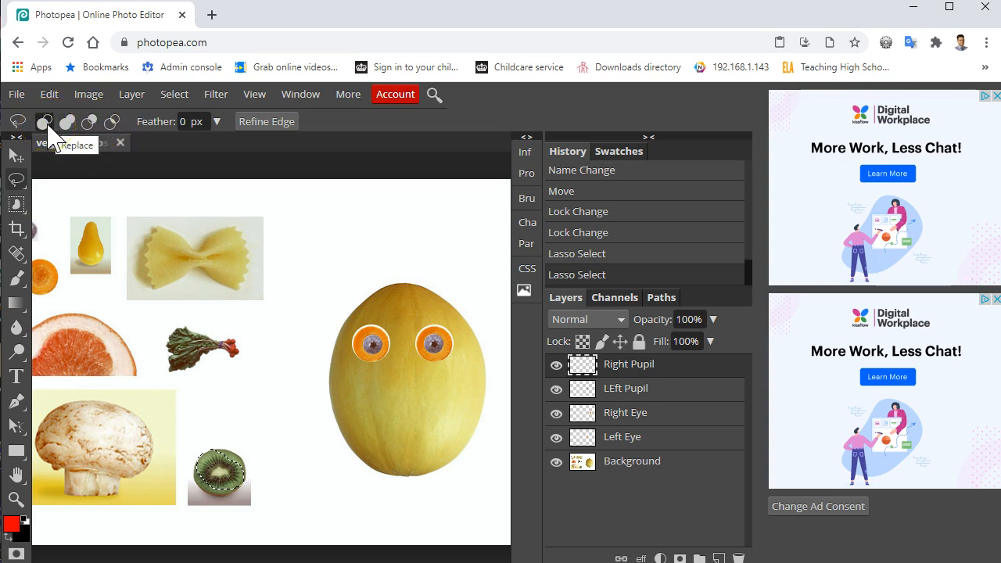
left_click(67, 124)
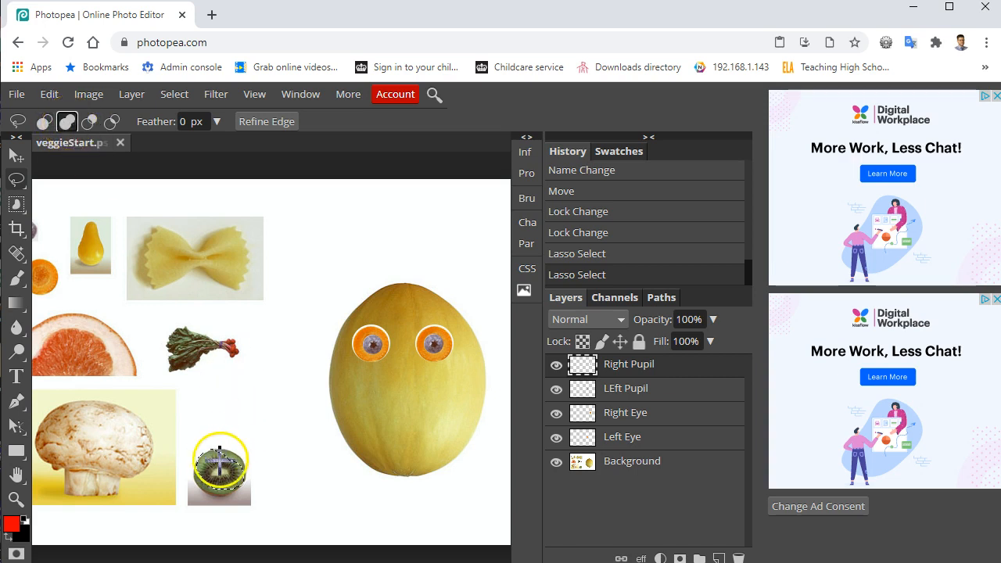
mouse_move(241, 479)
left_mouse_down()
mouse_move(242, 458)
mouse_move(228, 449)
mouse_move(208, 470)
left_mouse_up()
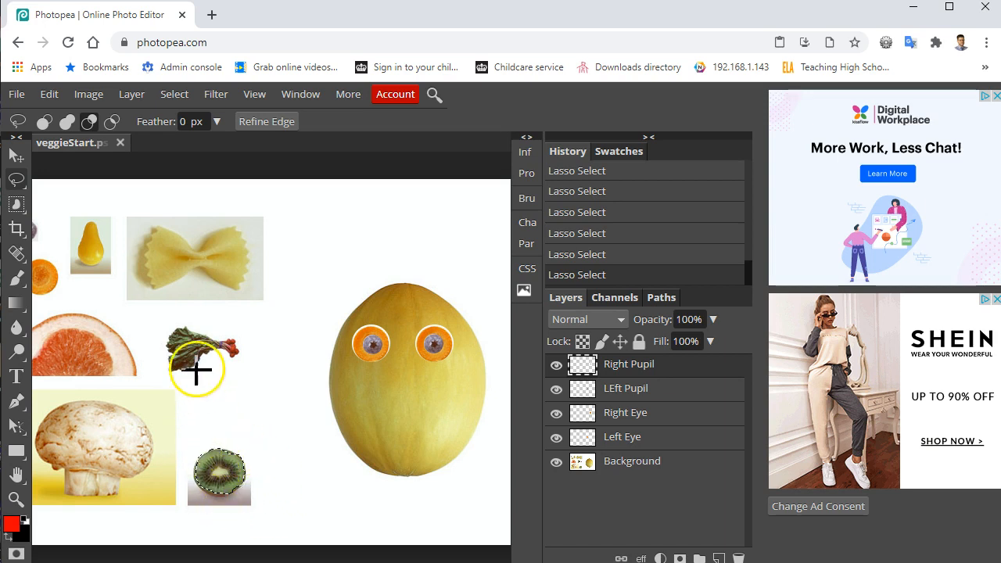
left_click(67, 121)
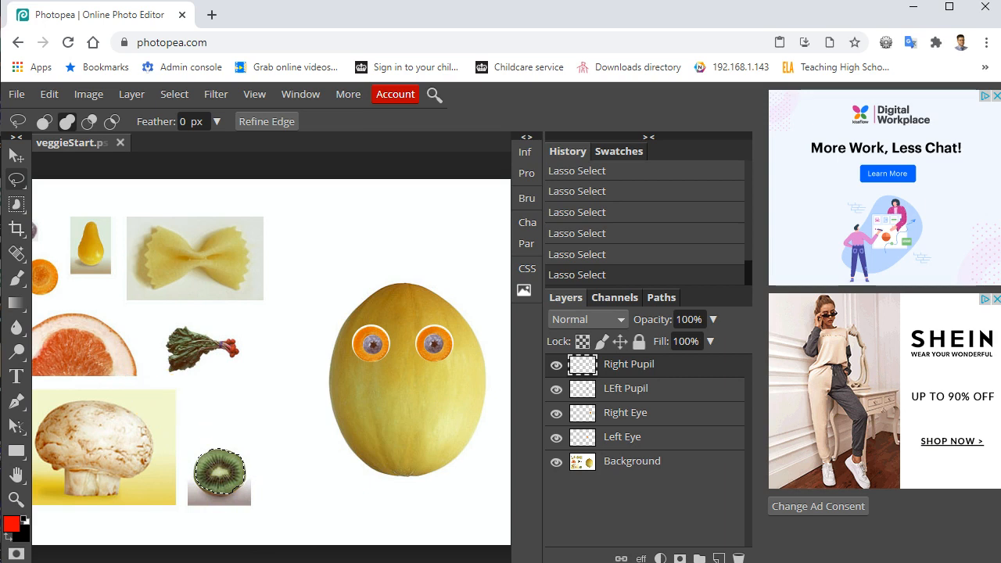
Step: Draw a straight-sided selection across the mushroom cap with Polygonal Lasso Select
left_click(19, 180)
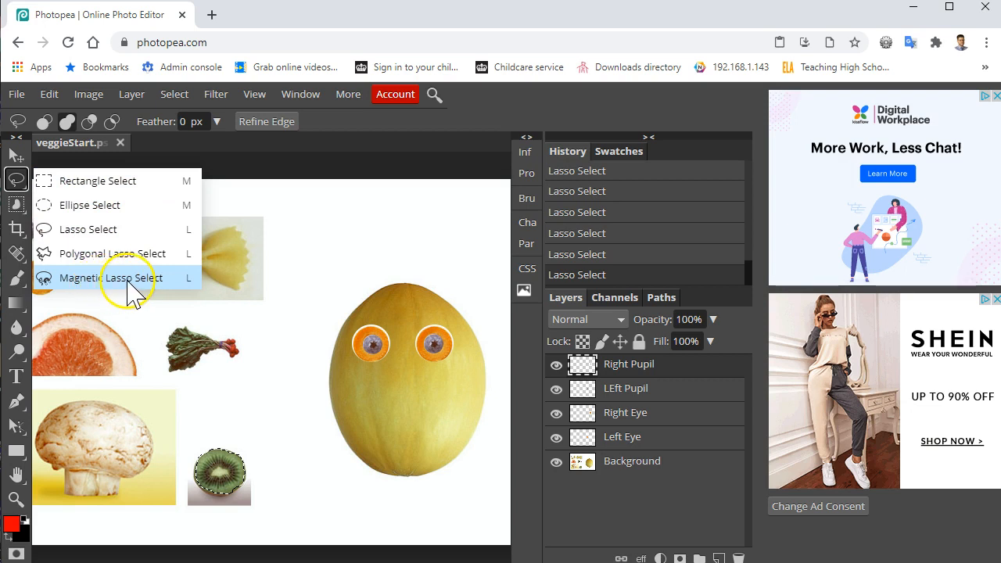
left_click(82, 254)
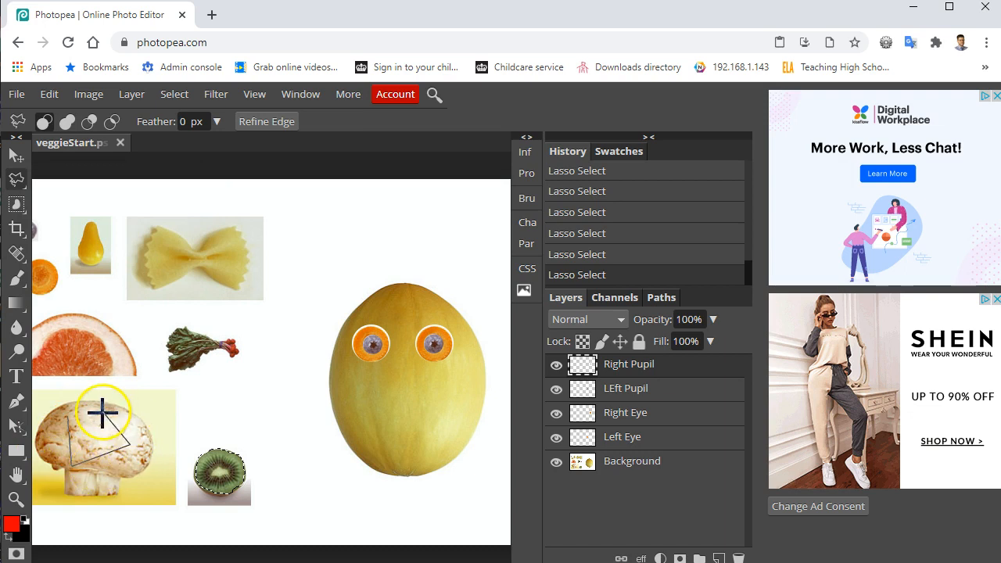
left_click(81, 393)
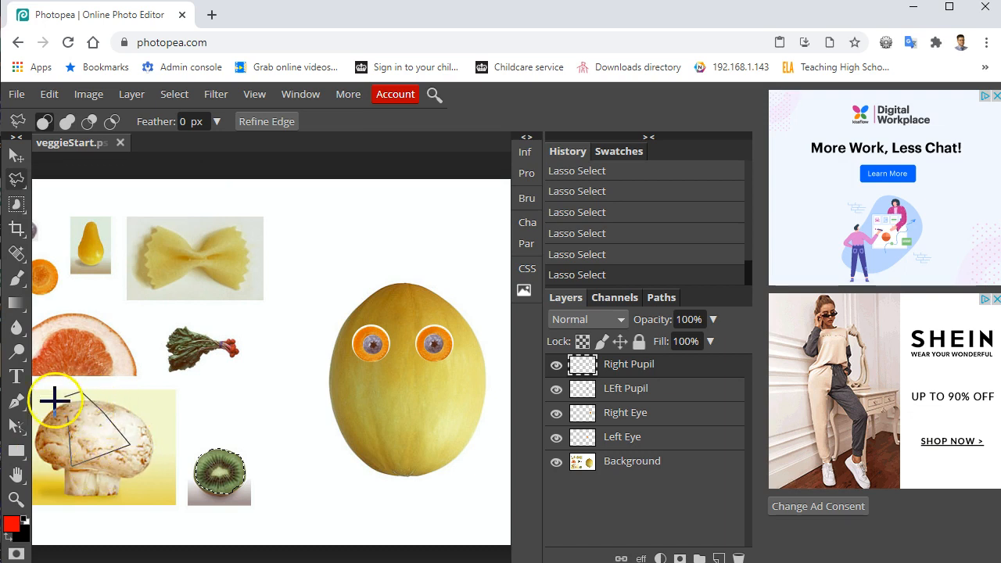
left_click(77, 439)
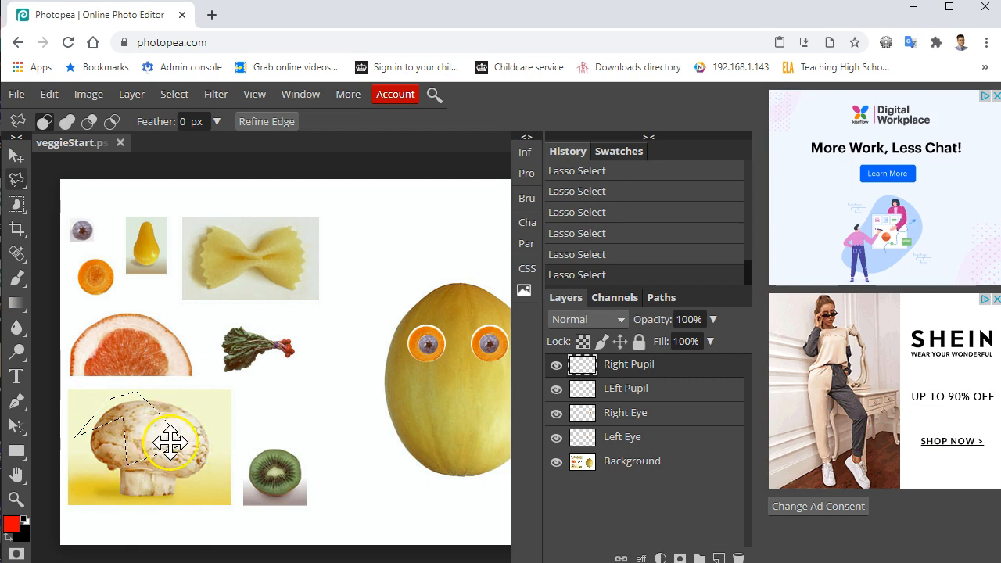
Step: Select the half grapefruit slice by tracing its outline with Magnetic Lasso Select
right_click(16, 181)
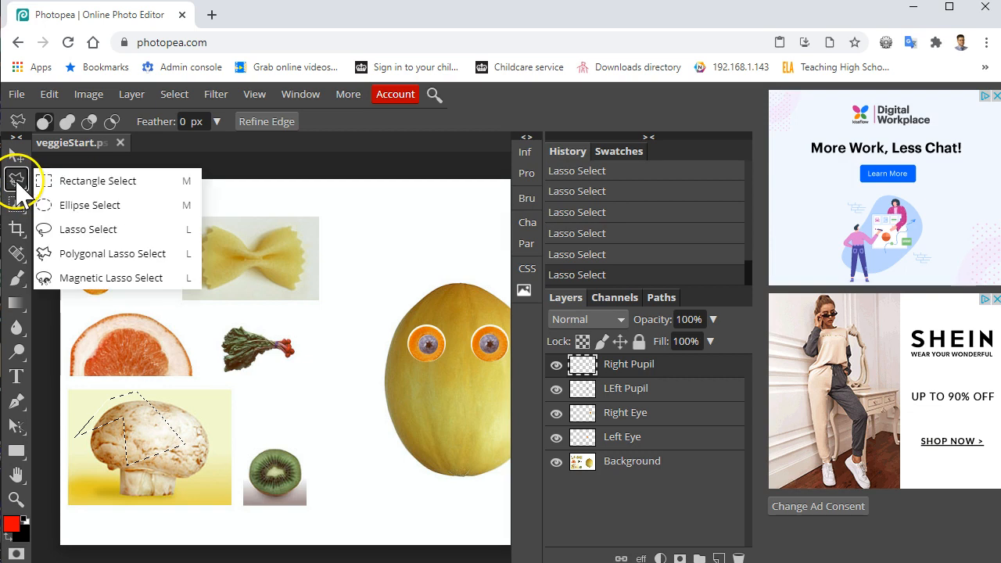
left_click(101, 279)
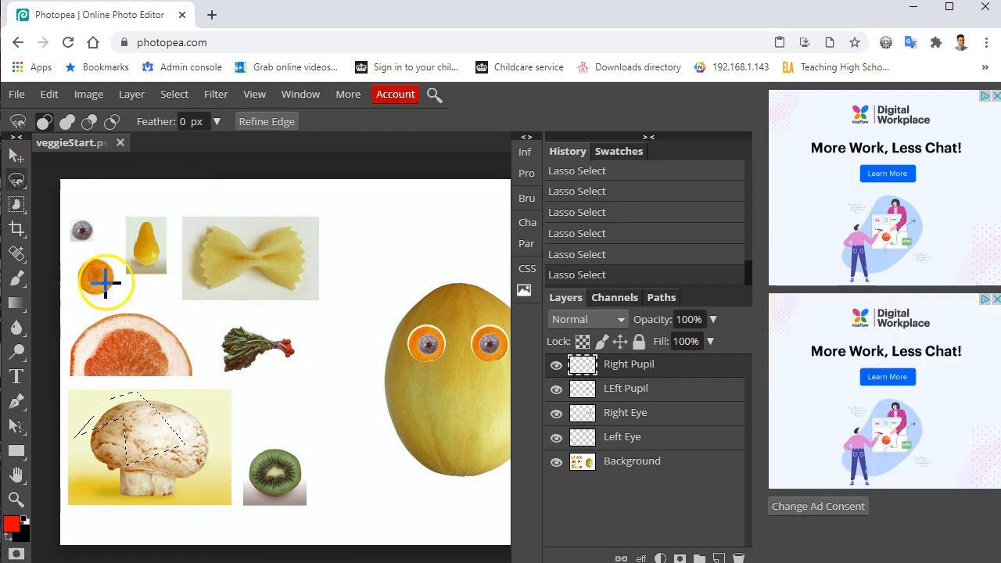
mouse_move(80, 328)
left_mouse_down()
mouse_move(156, 314)
mouse_move(186, 346)
mouse_move(196, 381)
mouse_move(71, 379)
left_mouse_up()
left_click(67, 378)
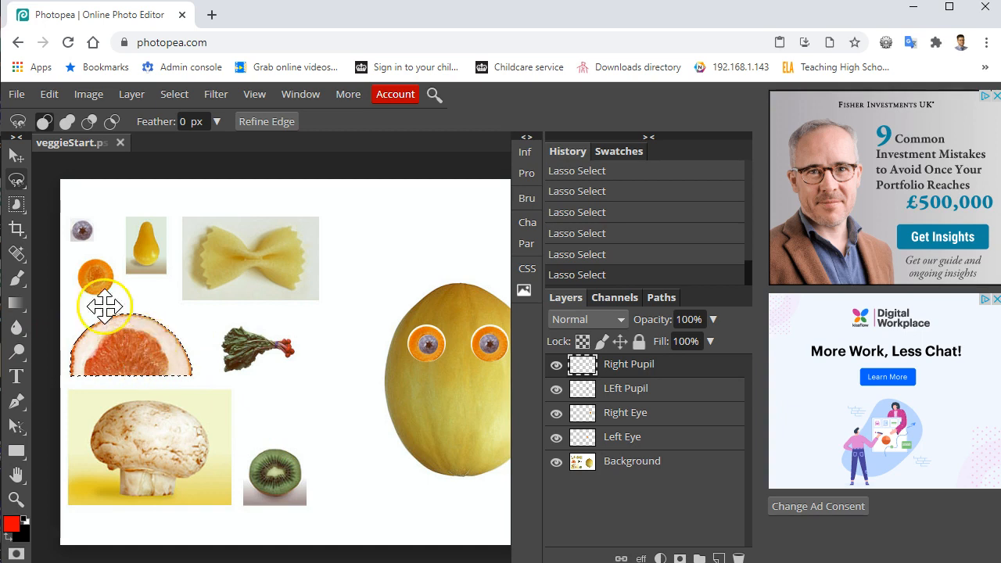
Step: Copy the selected grapefruit slice and paste it as a new layer
left_click(48, 94)
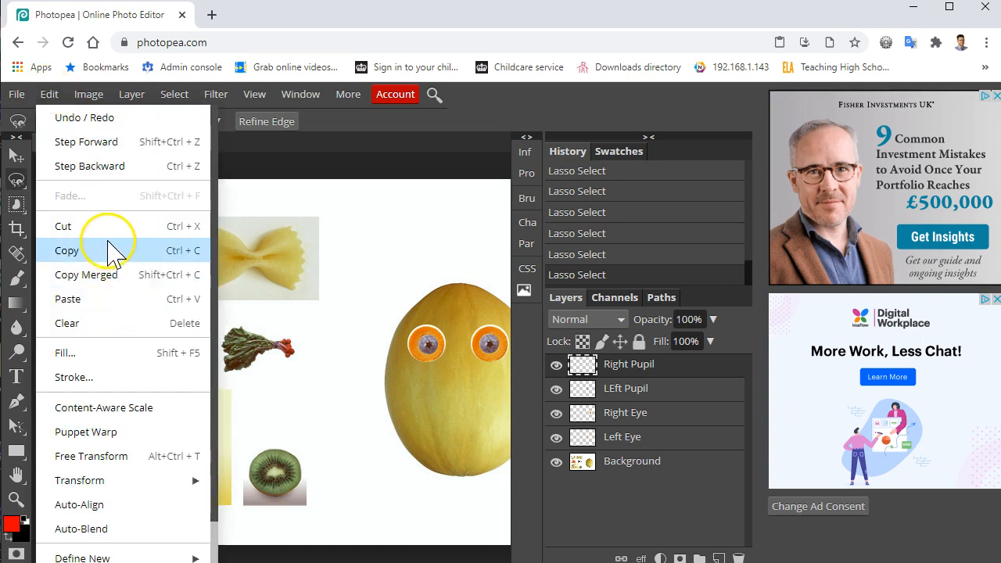
left_click(113, 250)
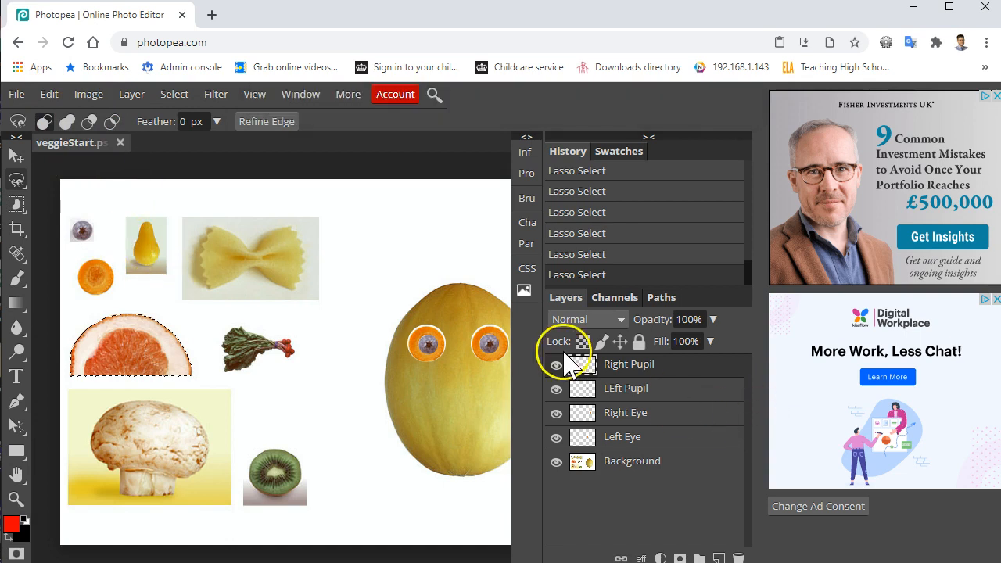
left_click(48, 94)
left_click(110, 273)
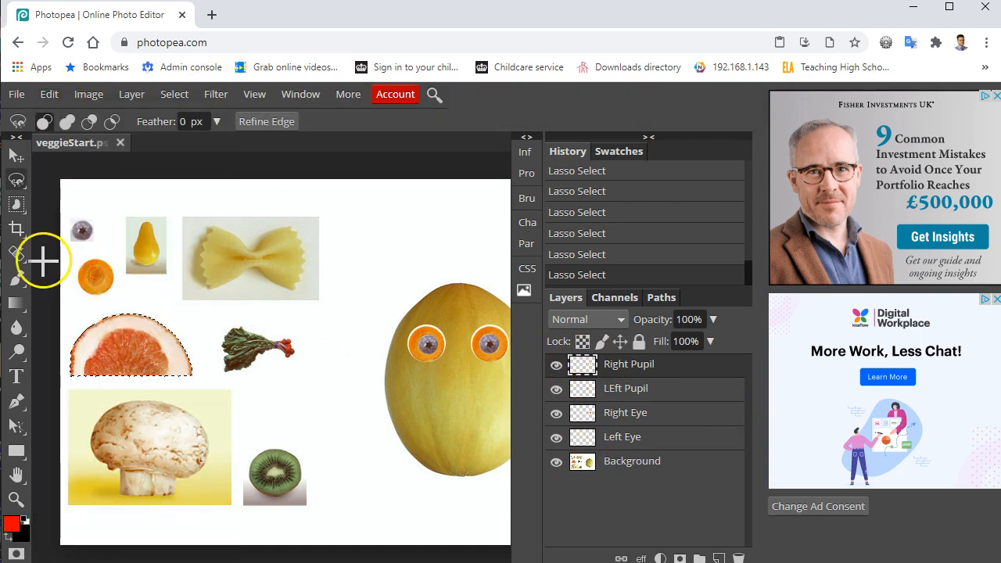
left_click(48, 94)
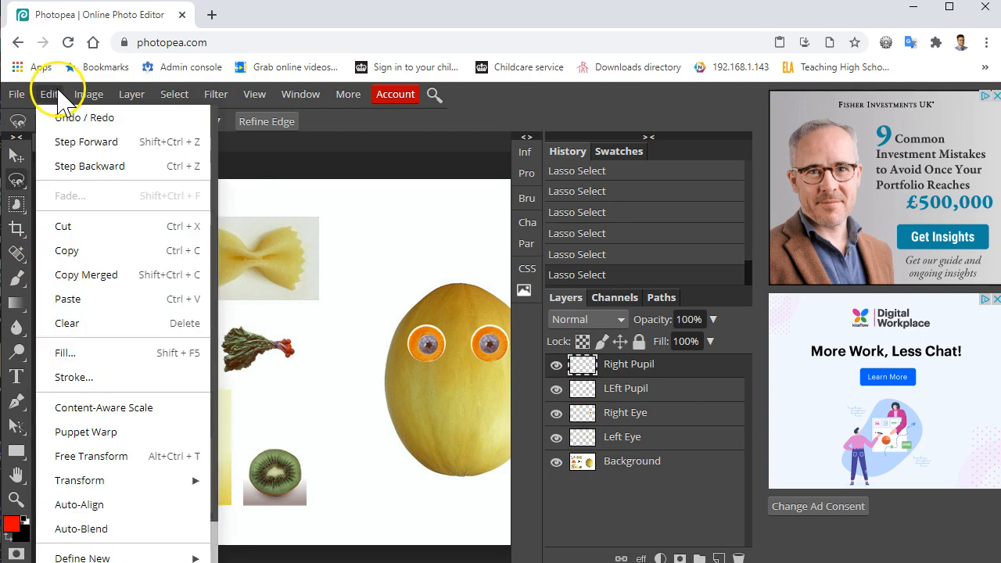
left_click(112, 300)
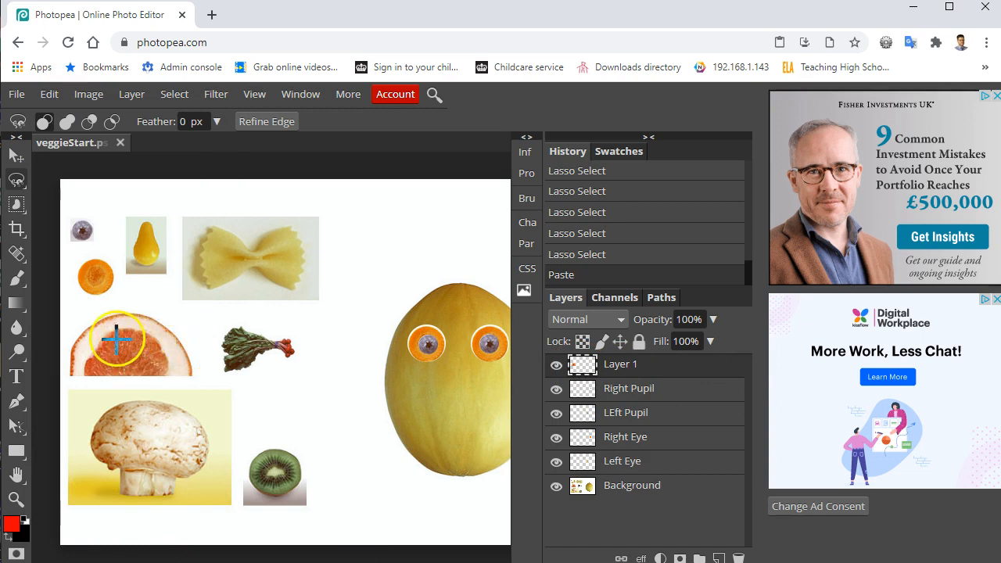
Step: Move the pasted grapefruit over the melon's right side and scale it to about 81.5% width and 64.6% height
left_click(17, 156)
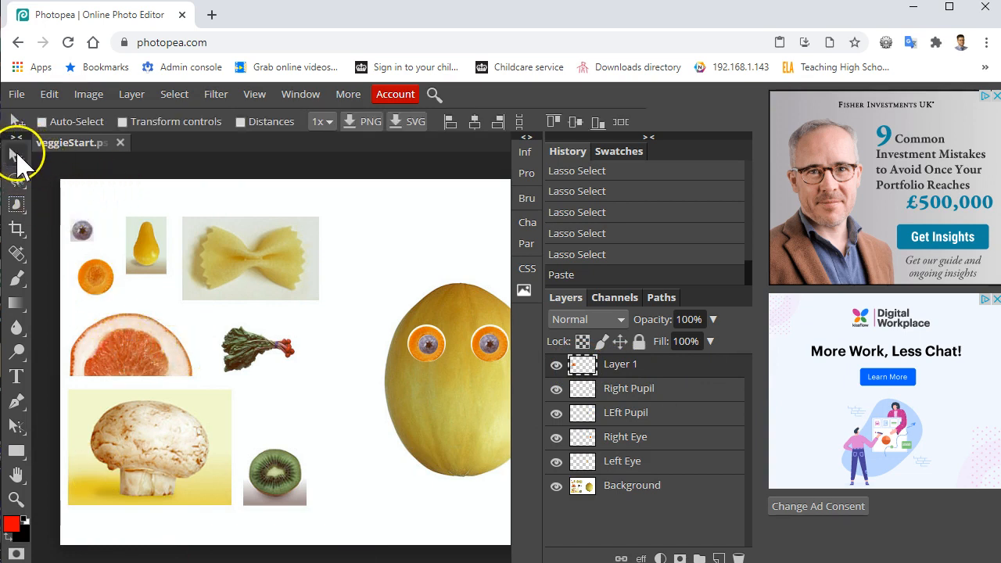
left_click_drag(154, 351, 452, 367)
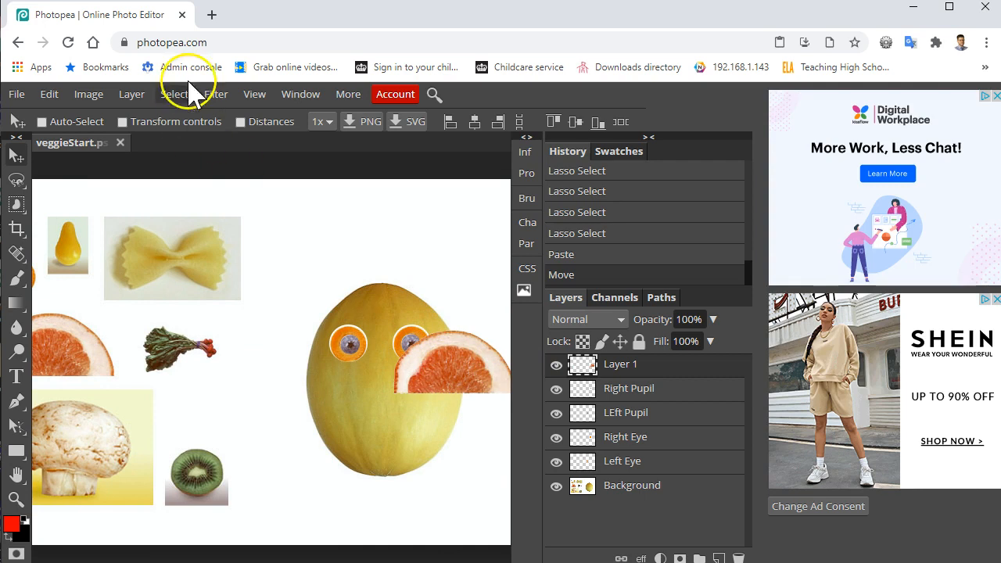
left_click(123, 122)
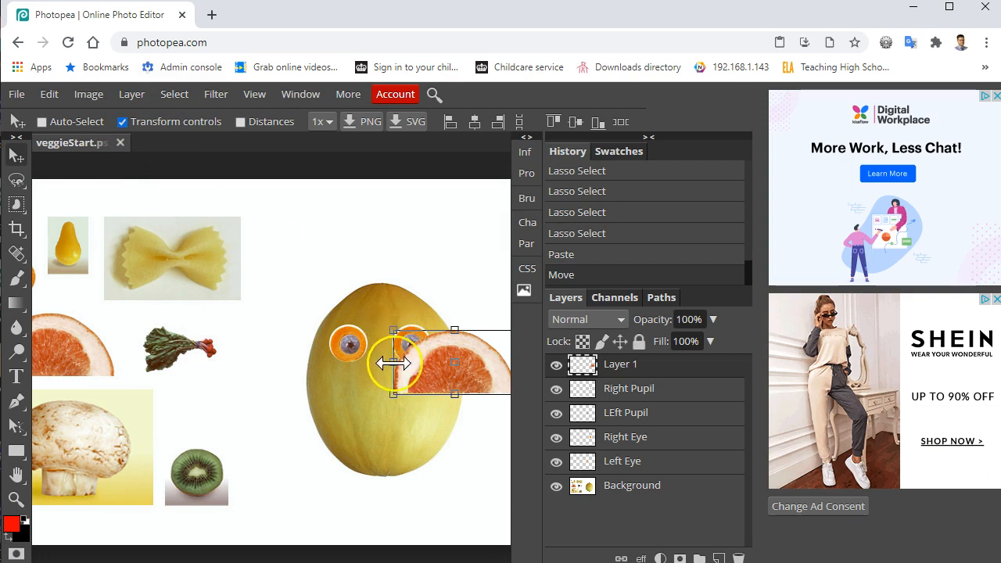
left_click_drag(393, 395, 415, 371)
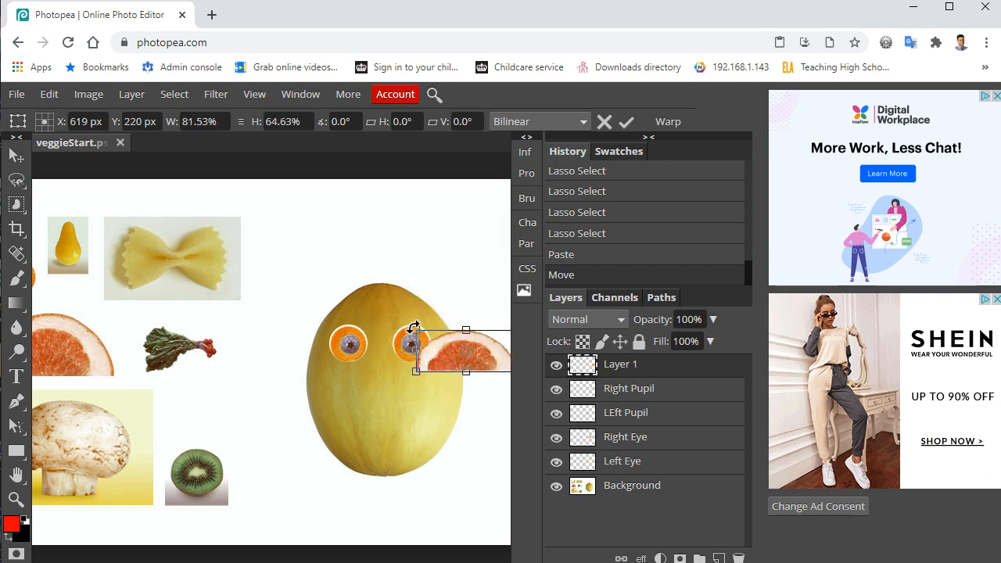
Step: Rotate the grapefruit about 89°, reduce its width to about 47%, and fit it against the melon's right edge as an ear
left_click_drag(413, 327, 411, 321)
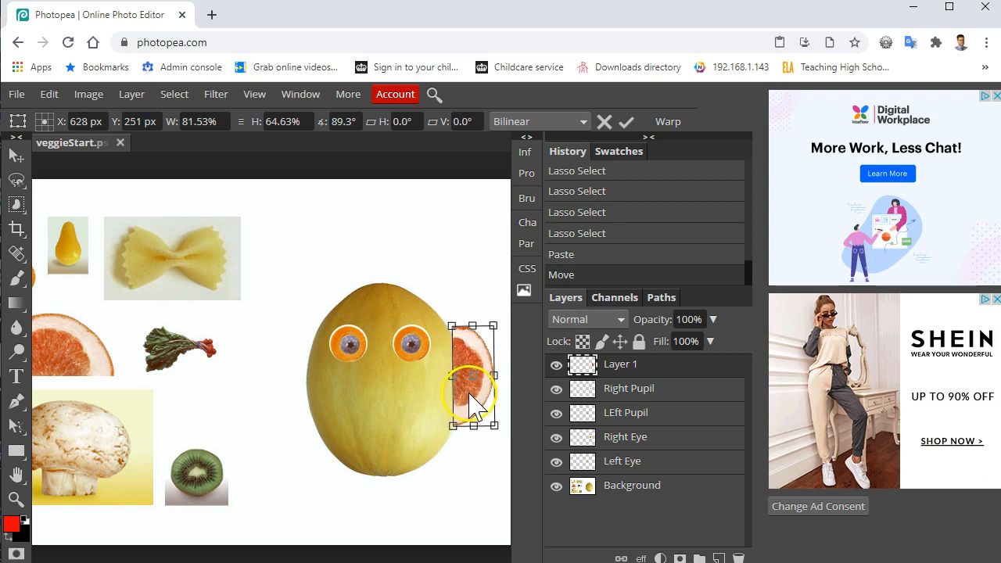
left_click_drag(470, 428, 477, 407)
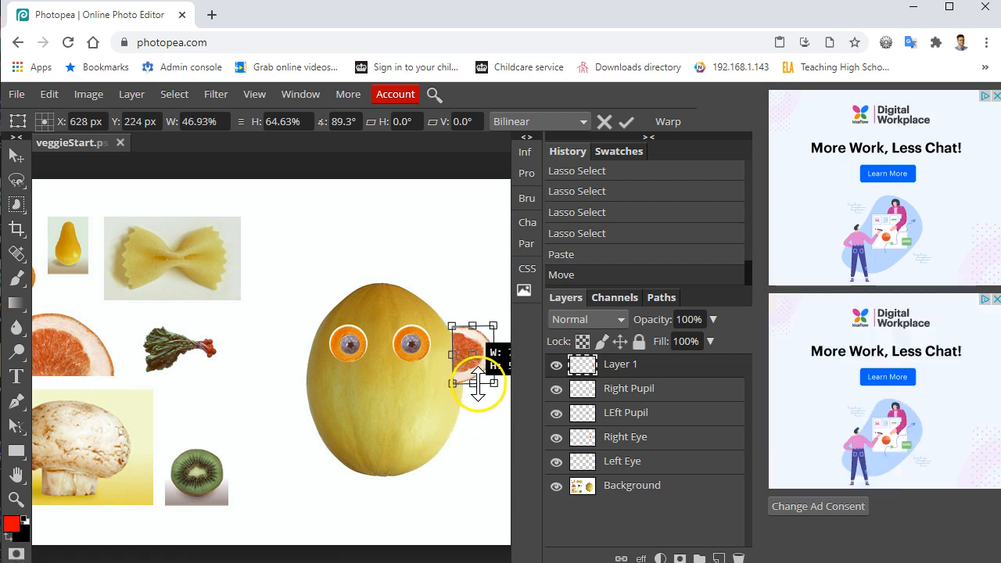
mouse_move(470, 364)
left_mouse_down()
mouse_move(480, 372)
mouse_move(474, 383)
left_mouse_up()
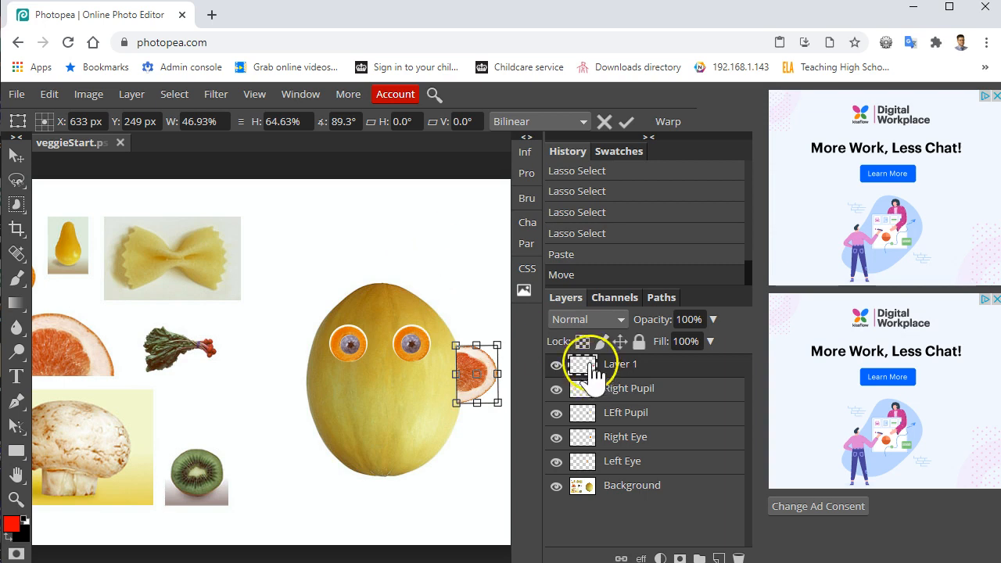
Step: Duplicate the grapefruit ear layer and place the copy, mirrored horizontally at about 92.7% width, on the melon's left side
right_click(632, 361)
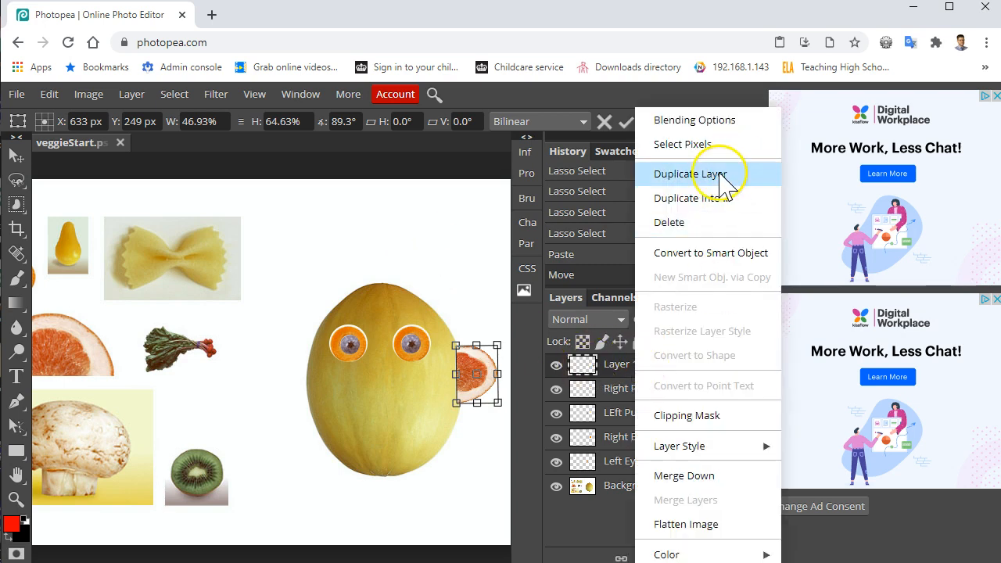
left_click(690, 174)
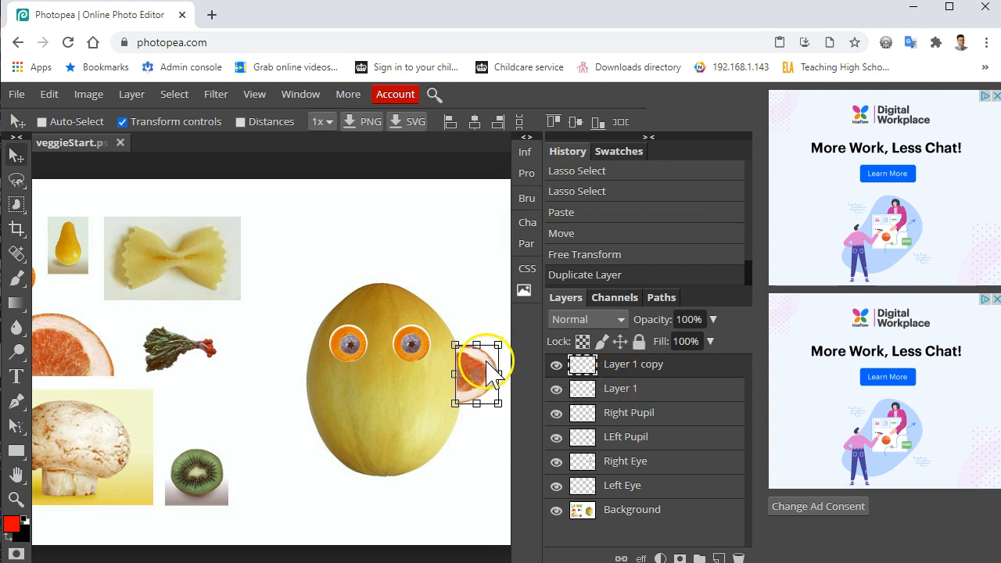
left_click_drag(476, 369, 268, 375)
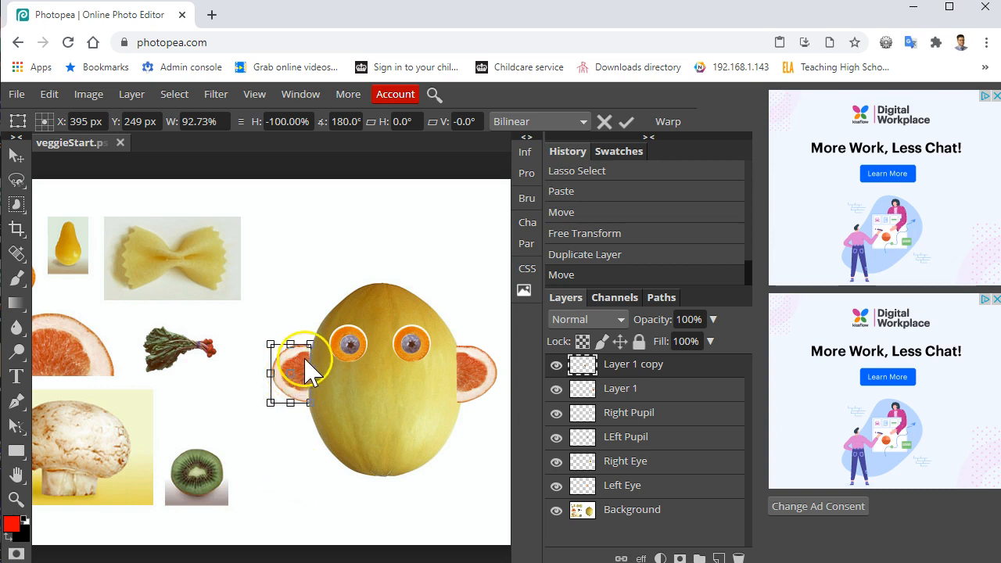
Step: Nudge the left ear closer against the melon to about X 400 px, Y 244 px, and apply the transform
left_click_drag(298, 366, 297, 358)
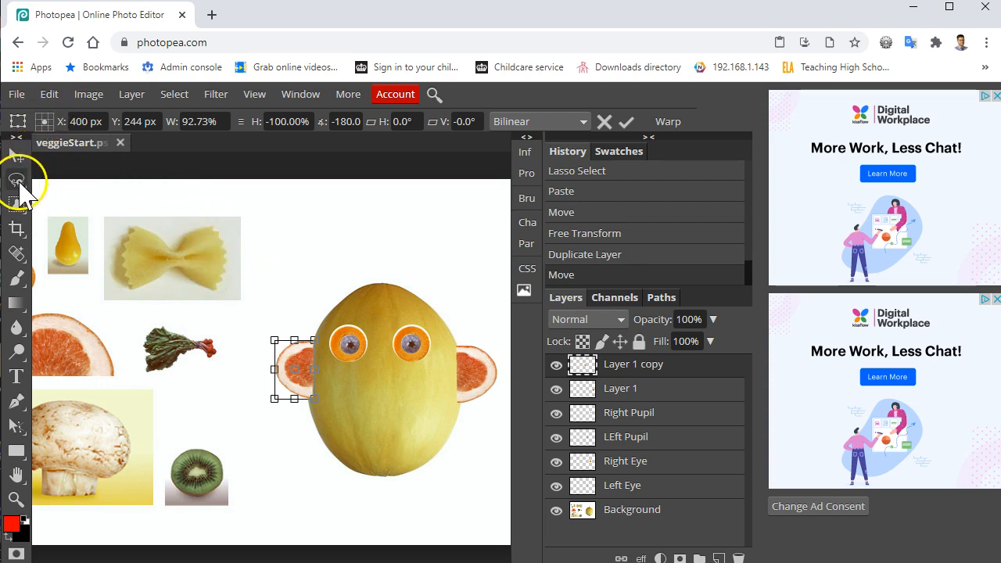
right_click(17, 180)
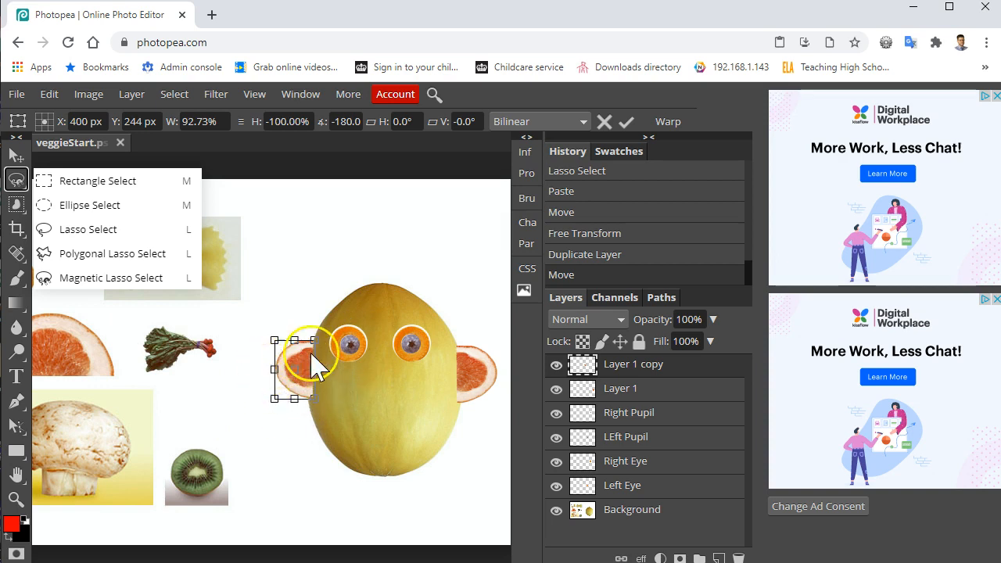
left_click(266, 153)
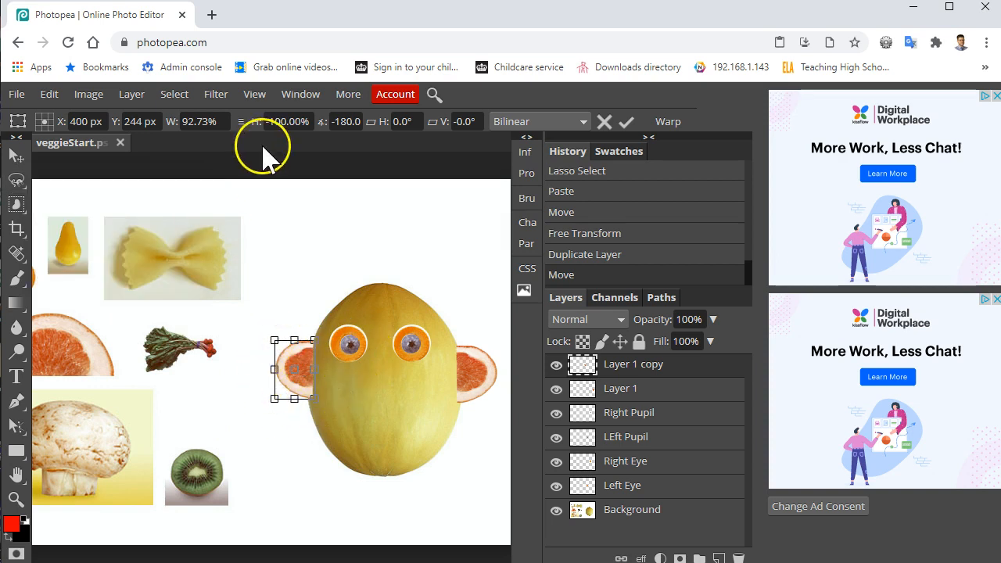
left_click(17, 154)
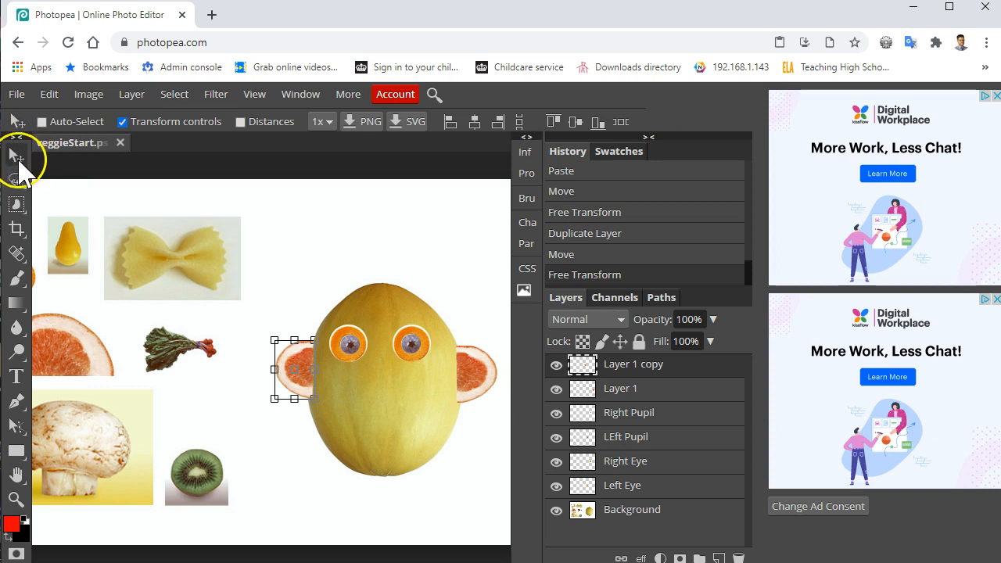